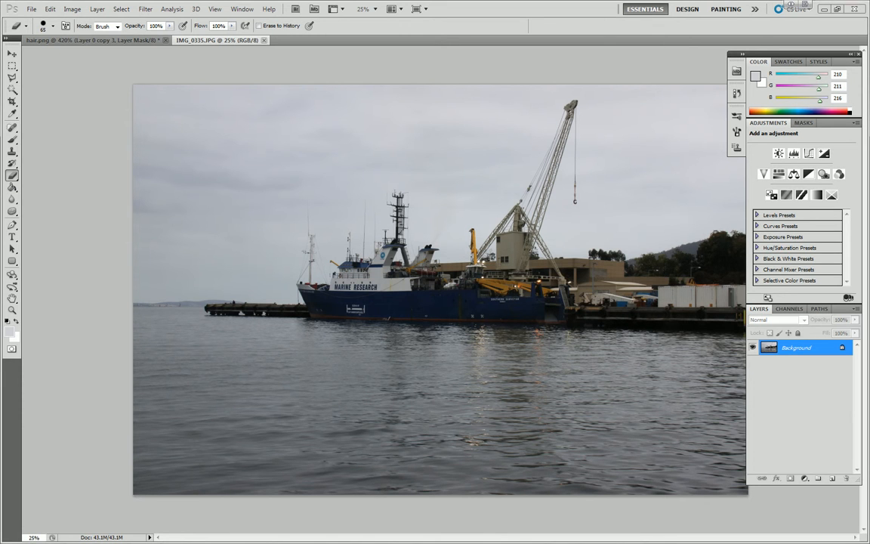
{"action": "left_click", "coordinate": [72, 9]}
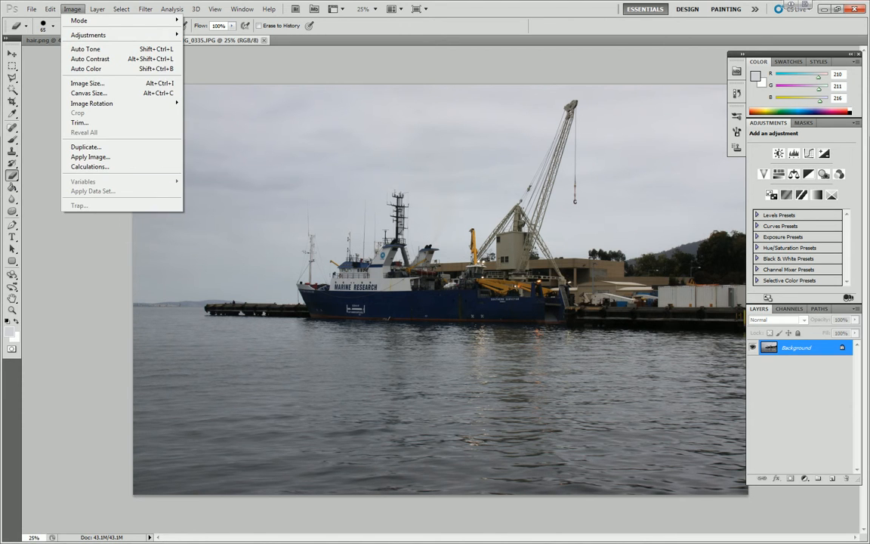
{"action": "mouse_move", "coordinate": [87, 35]}
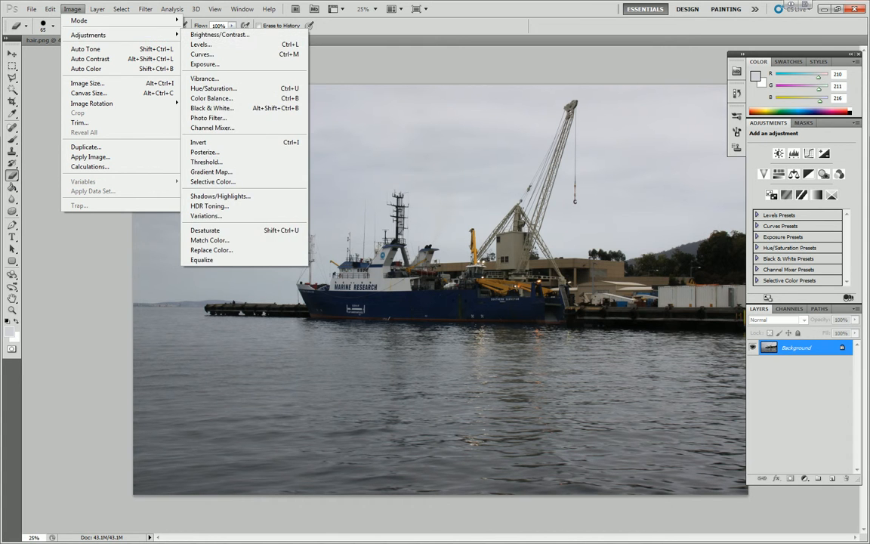
{"action": "left_click", "coordinate": [189, 42]}
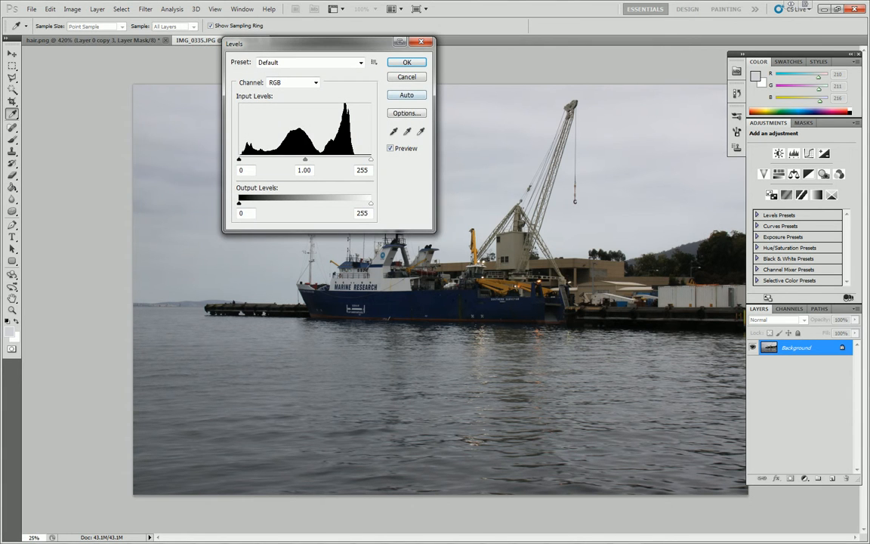
{"action": "left_click", "coordinate": [407, 94]}
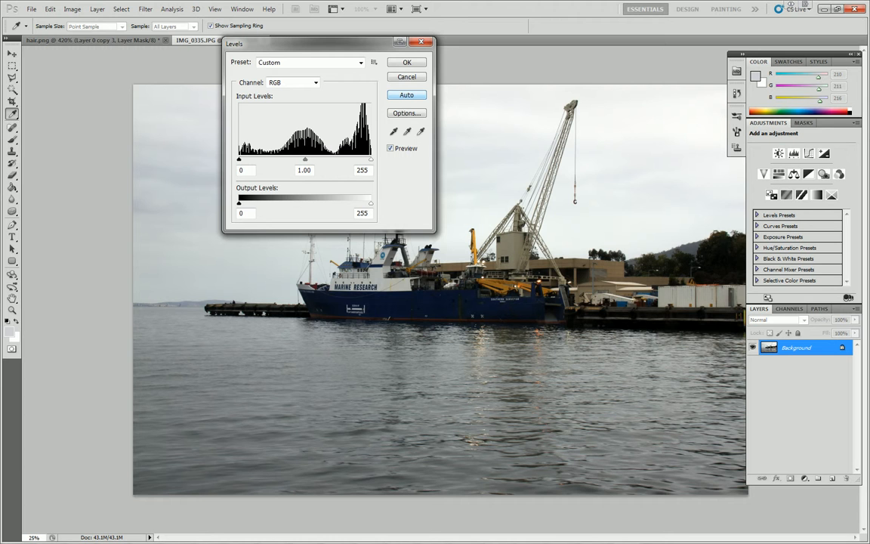
{"action": "left_click", "coordinate": [406, 77]}
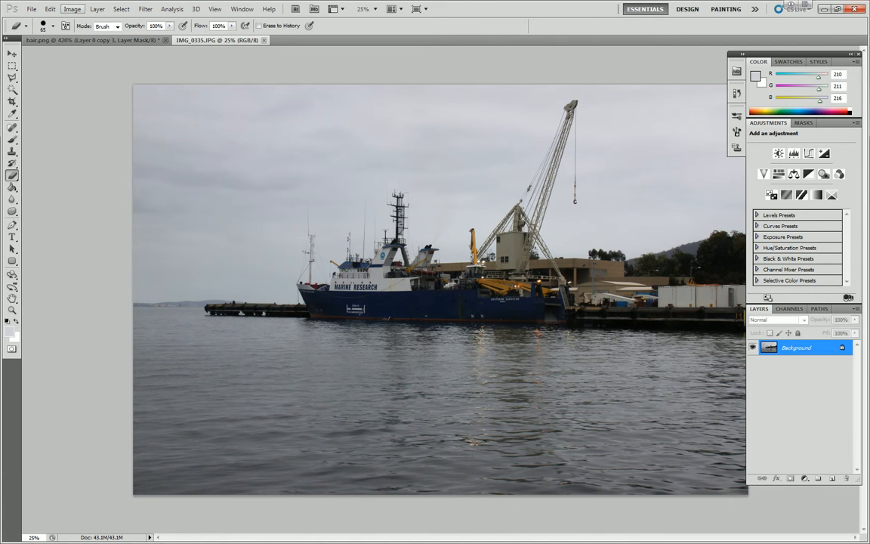
In Levels, sample a black point on the dark pier and a white point on the ship's superstructure, but apply the Auto correction instead
{"action": "left_click", "coordinate": [72, 9]}
{"action": "mouse_move", "coordinate": [88, 35]}
{"action": "left_click", "coordinate": [202, 43]}
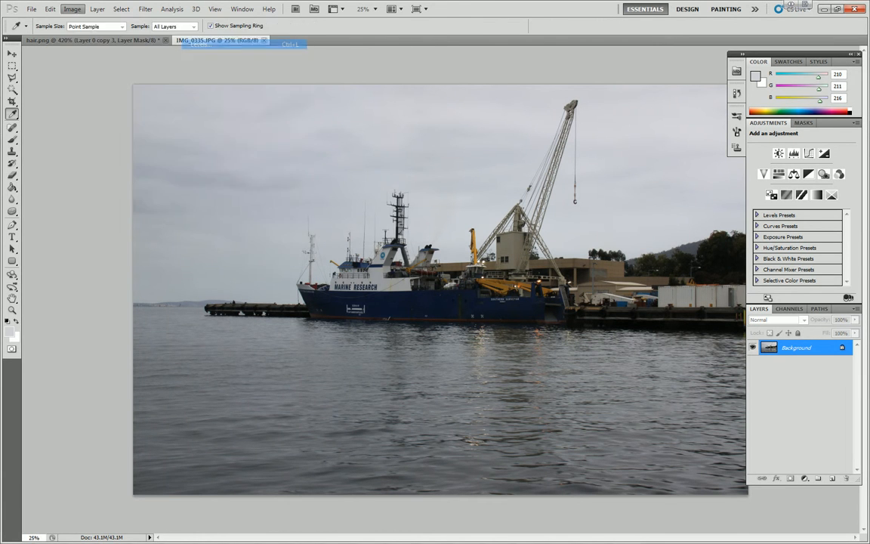
{"action": "left_click", "coordinate": [393, 131]}
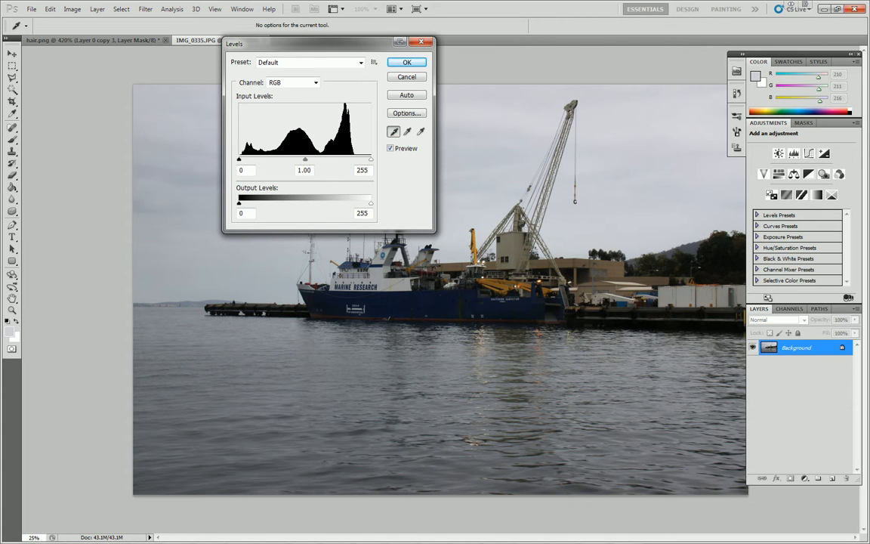
{"action": "left_click", "coordinate": [650, 324]}
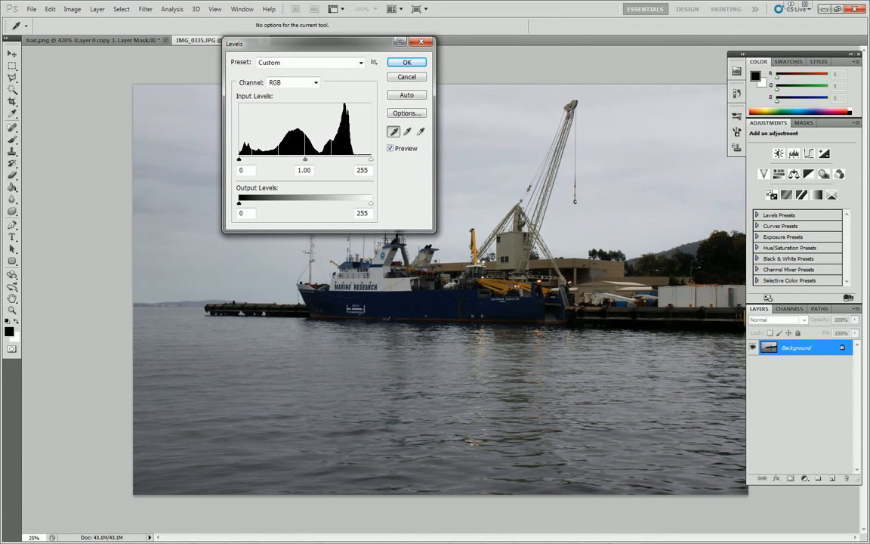
{"action": "left_click", "coordinate": [421, 131]}
{"action": "left_click", "coordinate": [398, 283]}
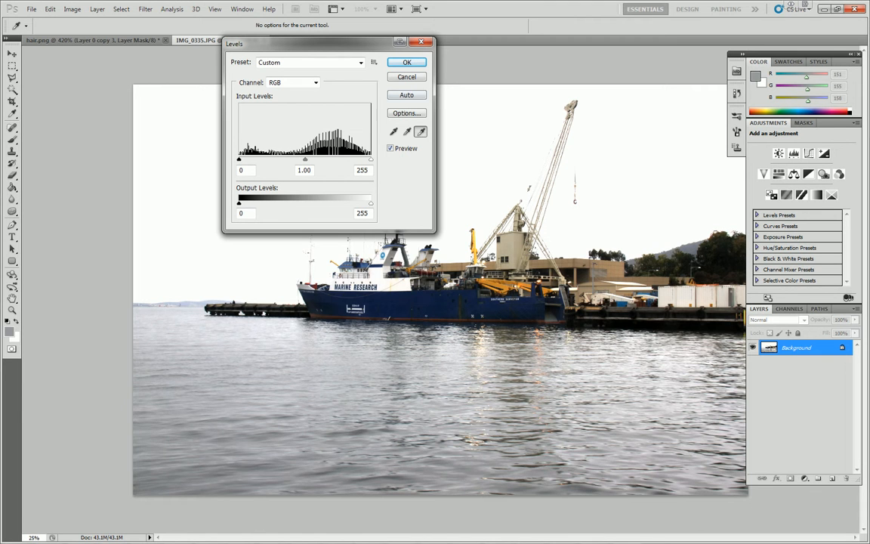
{"action": "left_click", "coordinate": [406, 95]}
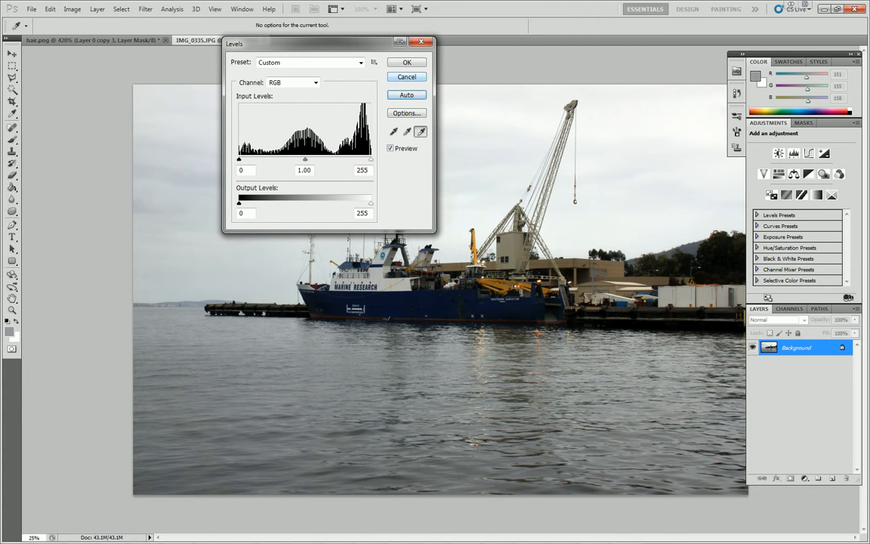
{"action": "key", "text": "Return"}
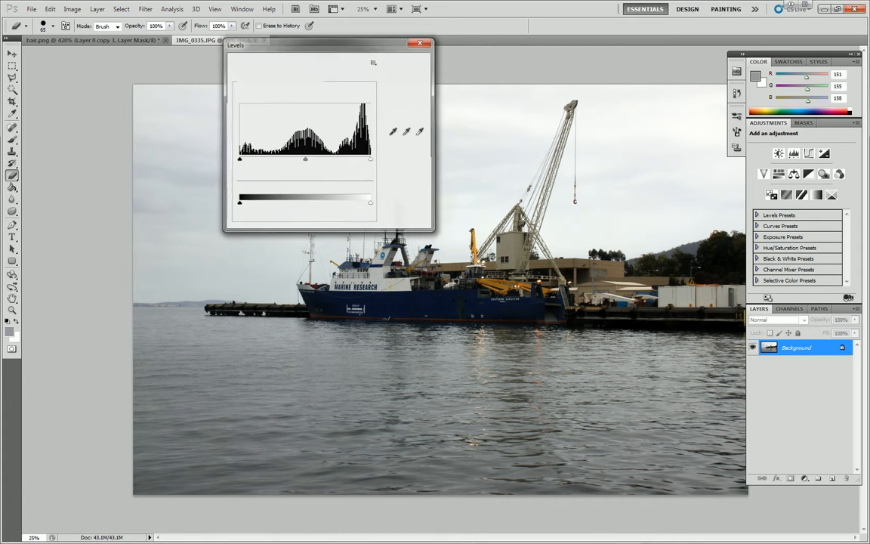
Apply a Brightness/Contrast adjustment to the harbour photo with brightness 22 and contrast 23
{"action": "left_click", "coordinate": [72, 9]}
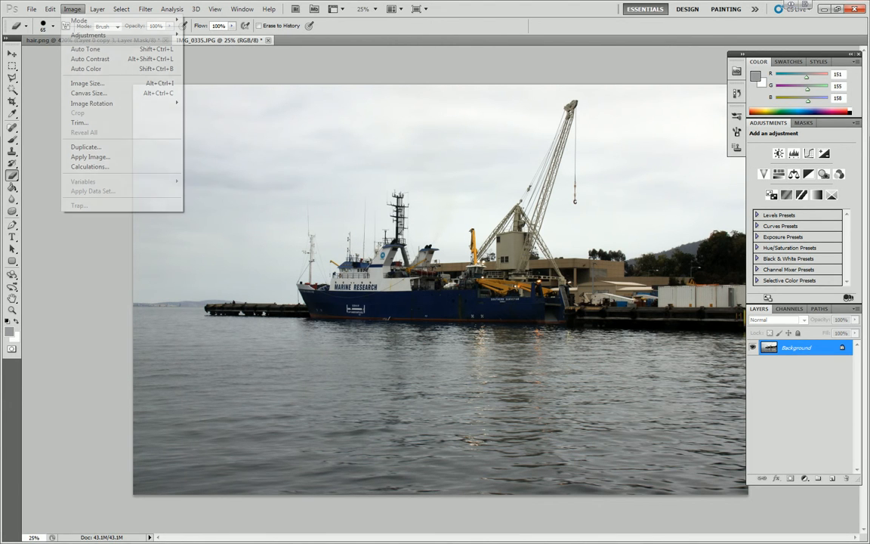
{"action": "mouse_move", "coordinate": [121, 35]}
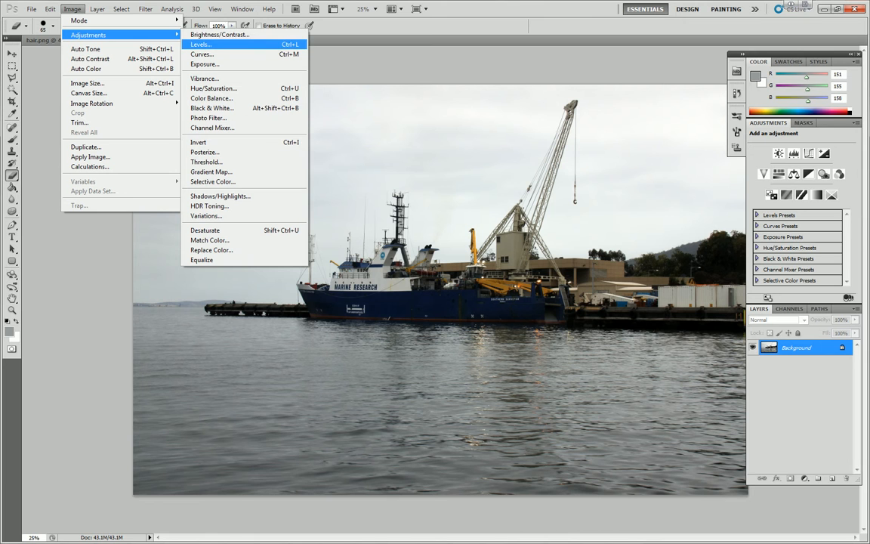
{"action": "left_click", "coordinate": [219, 35]}
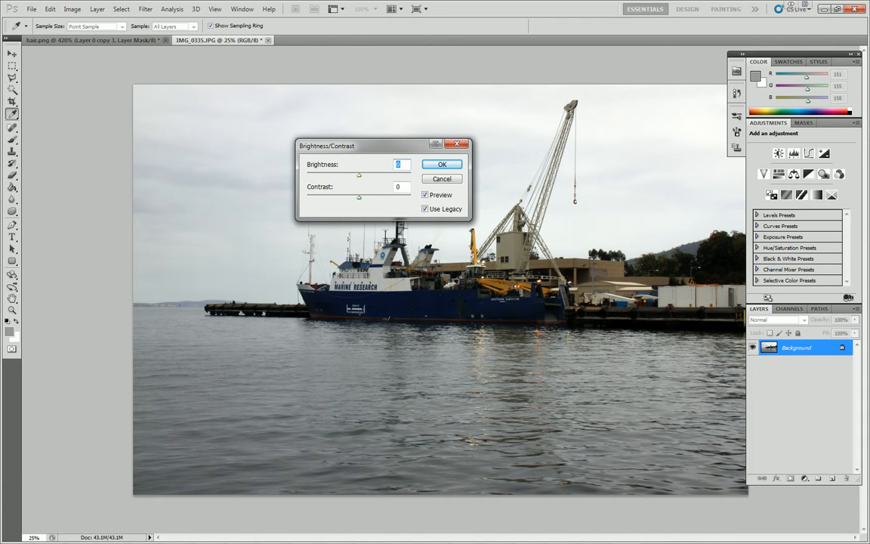
{"action": "left_click_drag", "start_coordinate": [340, 145], "coordinate": [530, 348]}
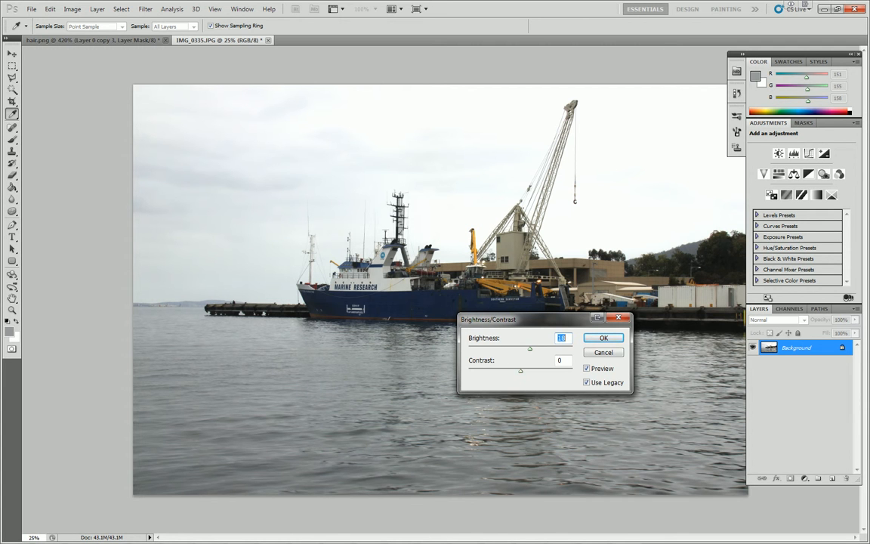
{"action": "mouse_move", "coordinate": [520, 371]}
{"action": "left_mouse_down"}
{"action": "mouse_move", "coordinate": [531, 371]}
{"action": "mouse_move", "coordinate": [526, 348]}
{"action": "mouse_move", "coordinate": [535, 370]}
{"action": "mouse_move", "coordinate": [531, 348]}
{"action": "mouse_move", "coordinate": [530, 371]}
{"action": "left_mouse_up"}
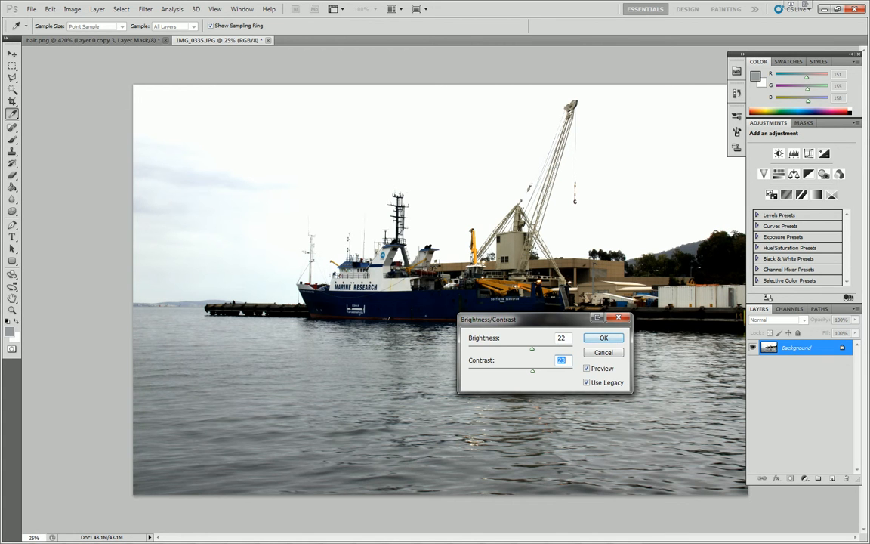
{"action": "key", "text": "Return"}
{"action": "key", "text": "b"}
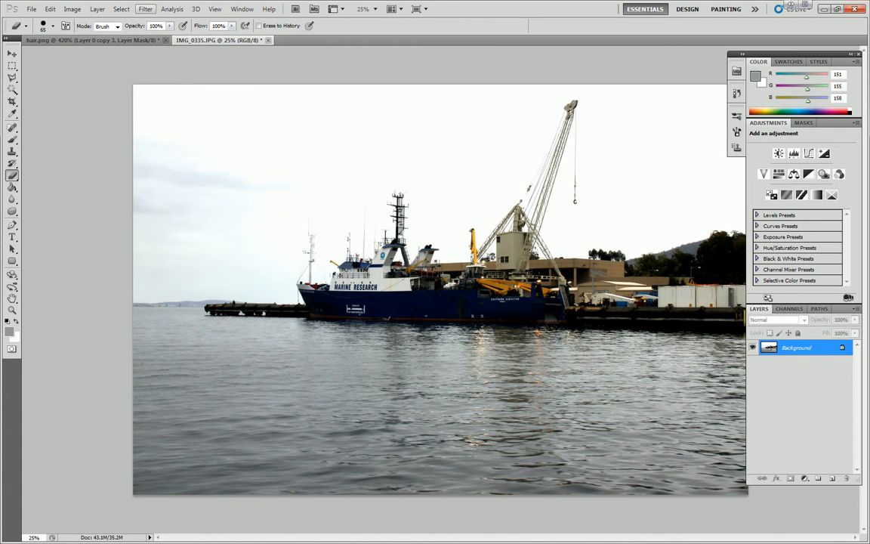
Open the Filter Gallery with the Artistic filters expanded and fit the whole photo in its preview
{"action": "left_click", "coordinate": [145, 8]}
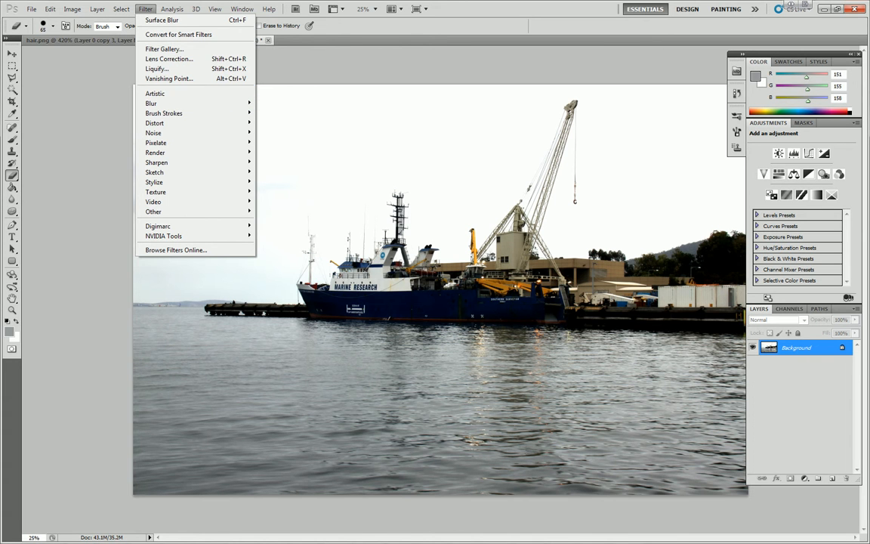
{"action": "left_click", "coordinate": [165, 49]}
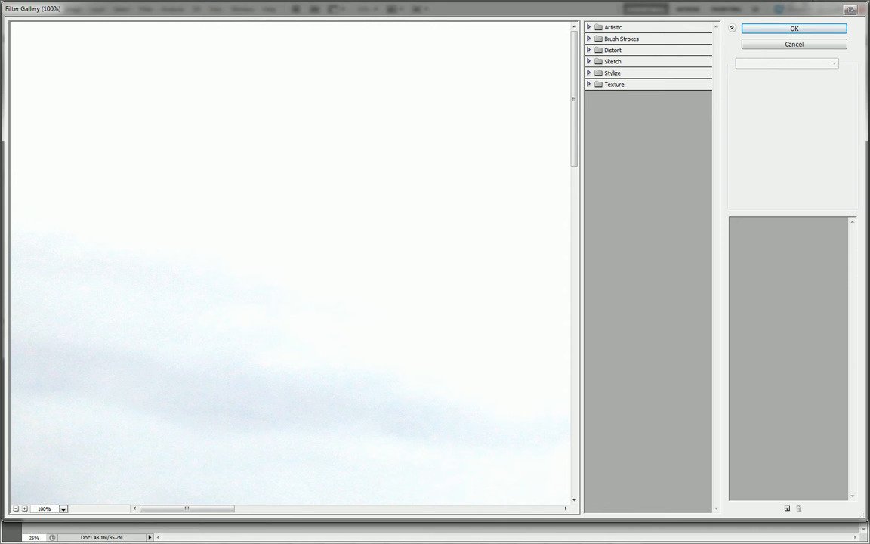
{"action": "left_click_drag", "start_coordinate": [188, 520], "coordinate": [189, 541]}
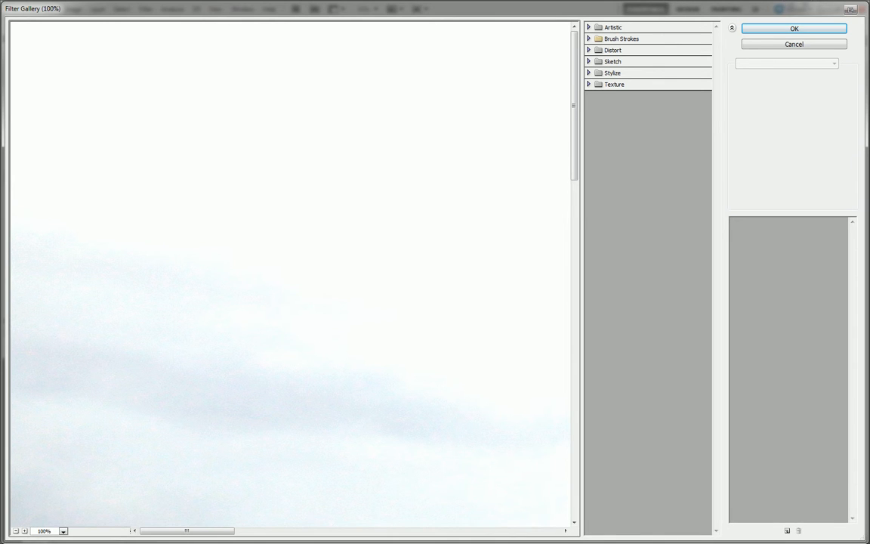
{"action": "left_click", "coordinate": [589, 27]}
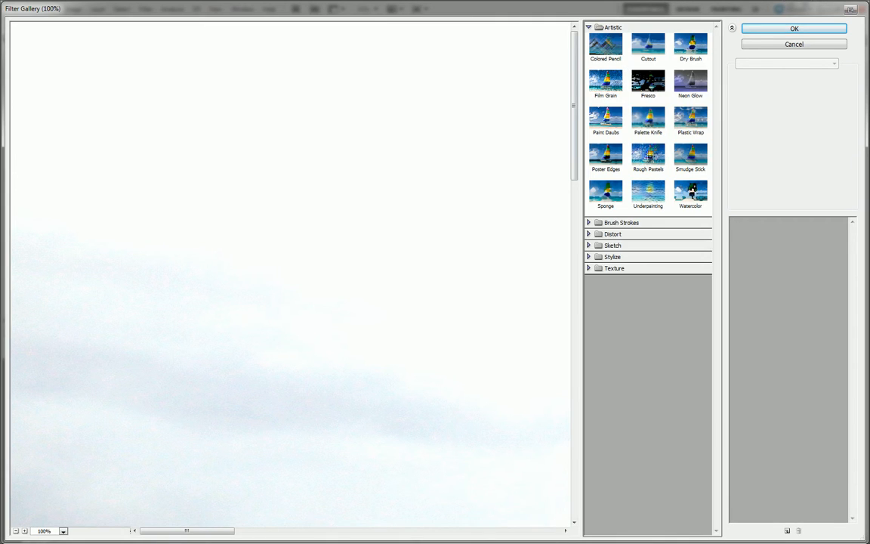
{"action": "left_click", "coordinate": [63, 531]}
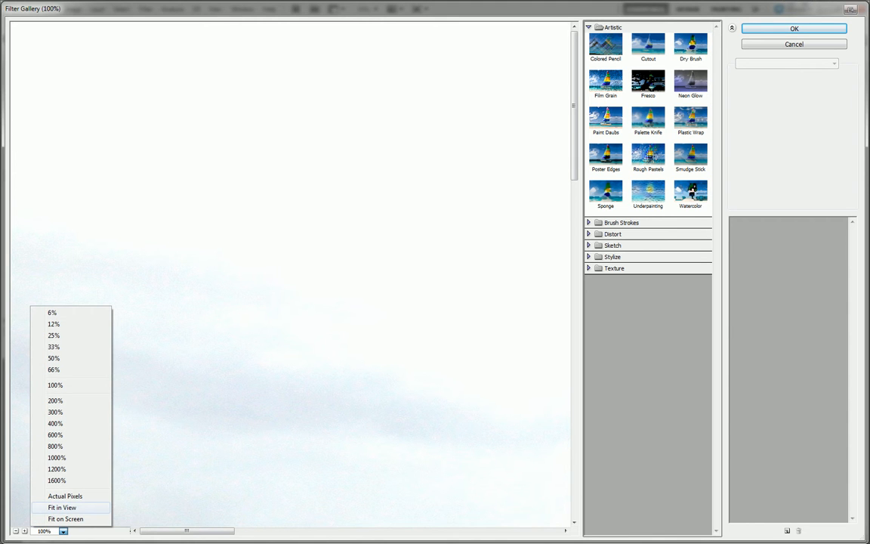
{"action": "left_click", "coordinate": [62, 507]}
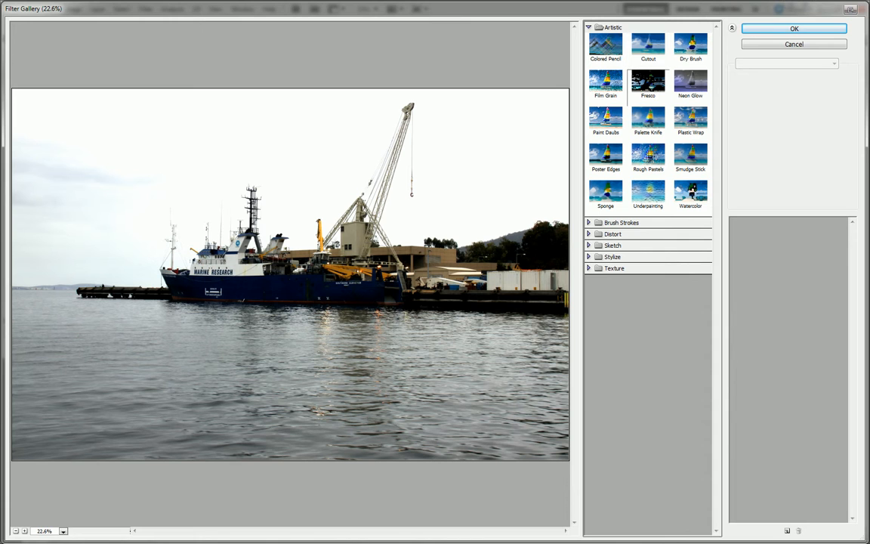
Preview the Cutout, Poster Edges, Dark Strokes and Glass filters on the ship photo
{"action": "left_click", "coordinate": [648, 46]}
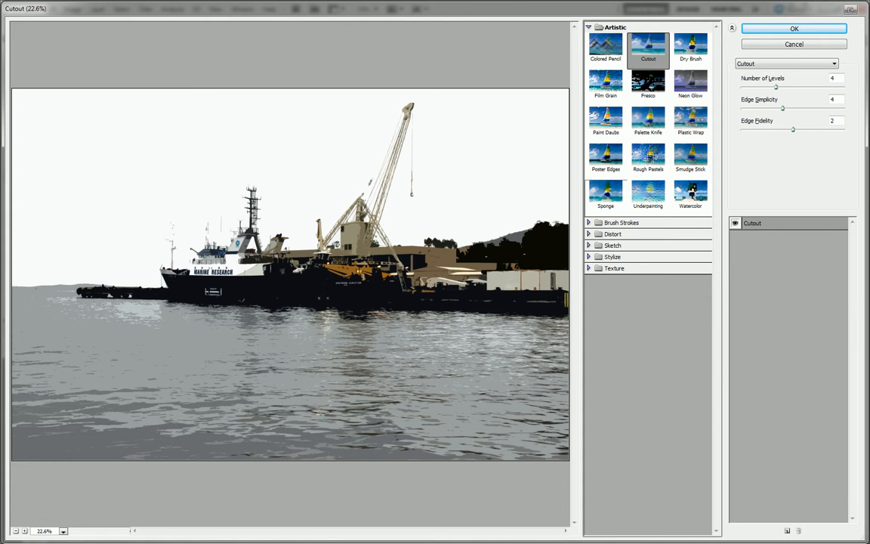
{"action": "left_click", "coordinate": [605, 157]}
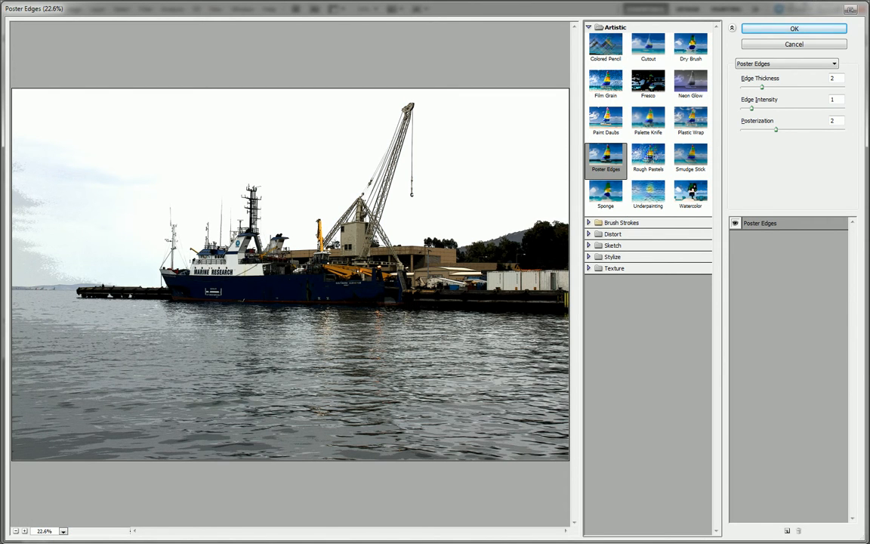
{"action": "left_click", "coordinate": [622, 222]}
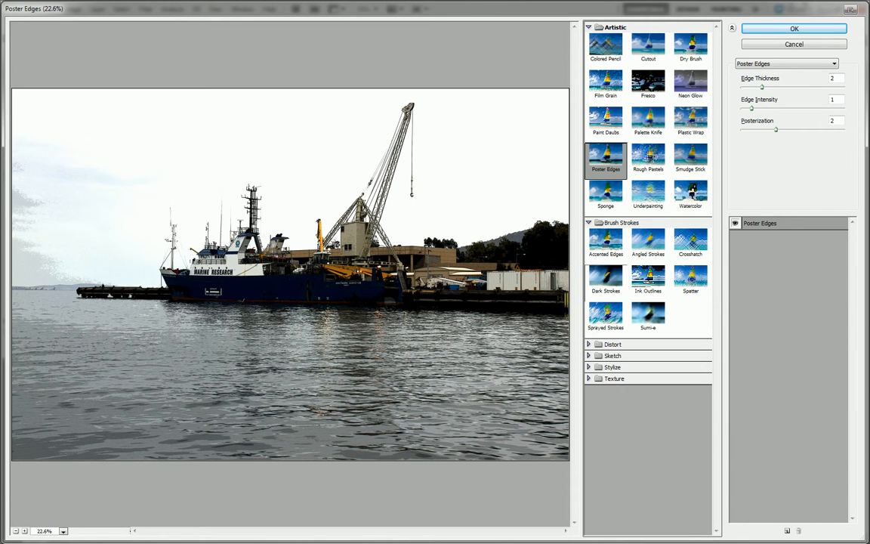
{"action": "left_click", "coordinate": [606, 278]}
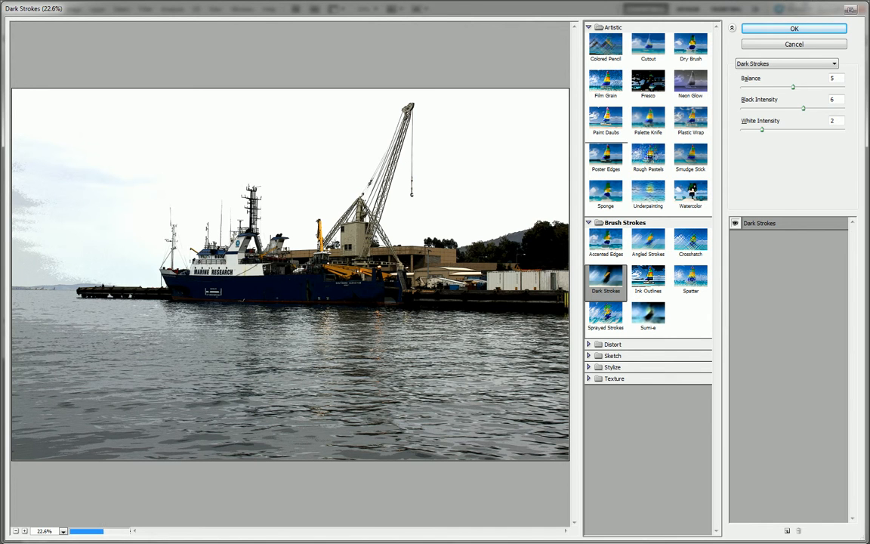
{"action": "left_click", "coordinate": [612, 344]}
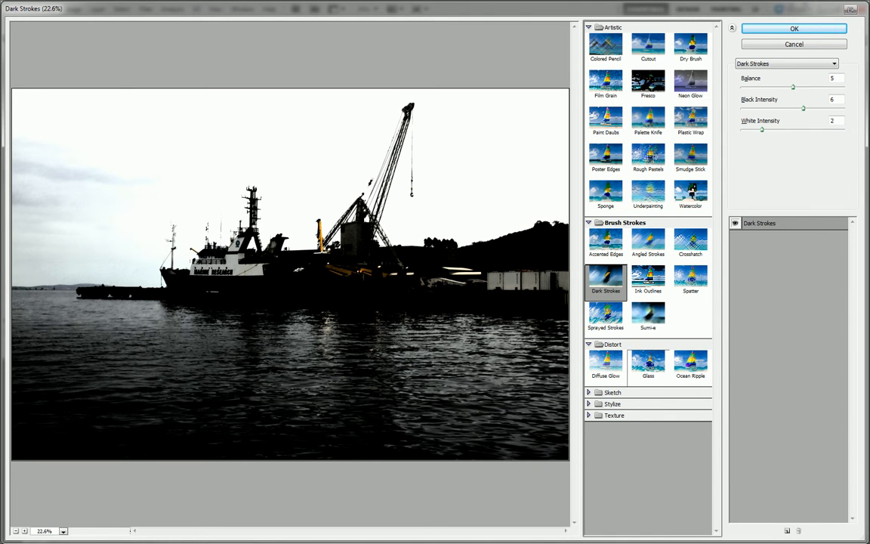
{"action": "left_click", "coordinate": [648, 363]}
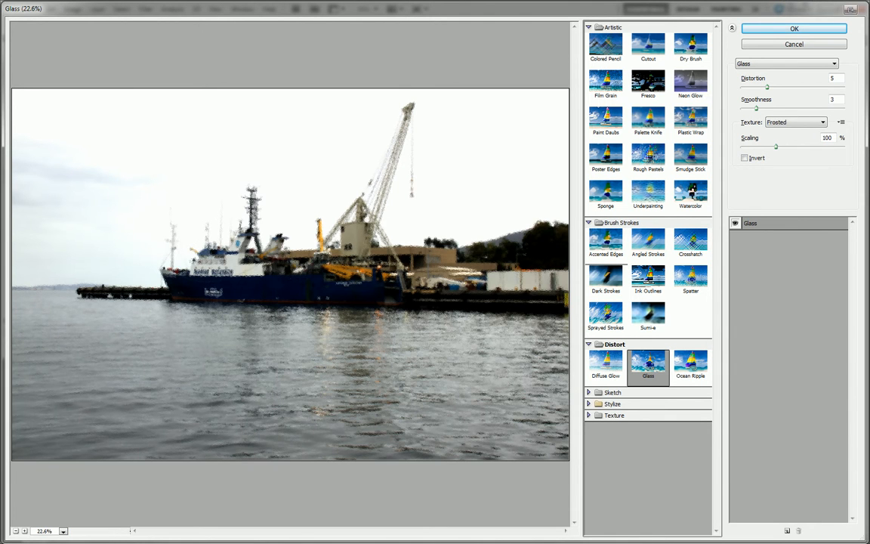
Preview the Reticulation, Glowing Edges and Stained Glass filters from the Sketch, Stylize and Texture groups
{"action": "left_click", "coordinate": [601, 392]}
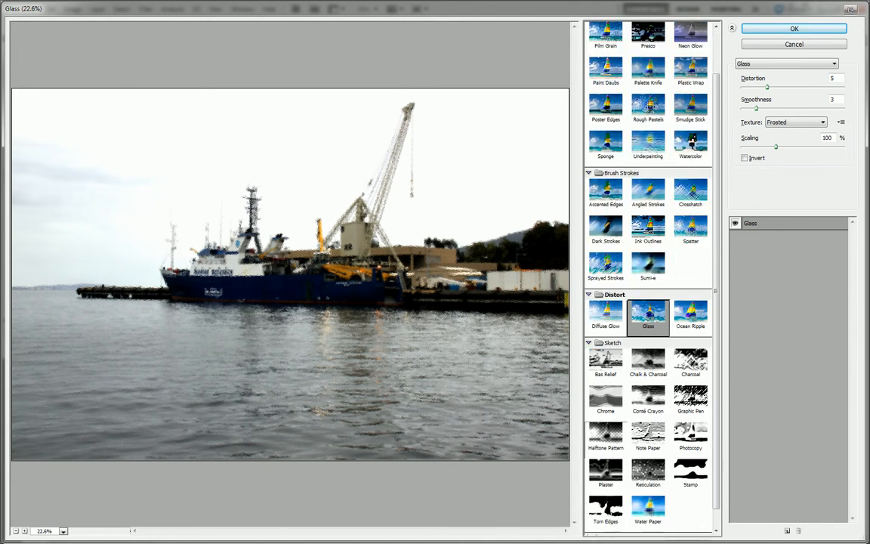
{"action": "left_click", "coordinate": [648, 454]}
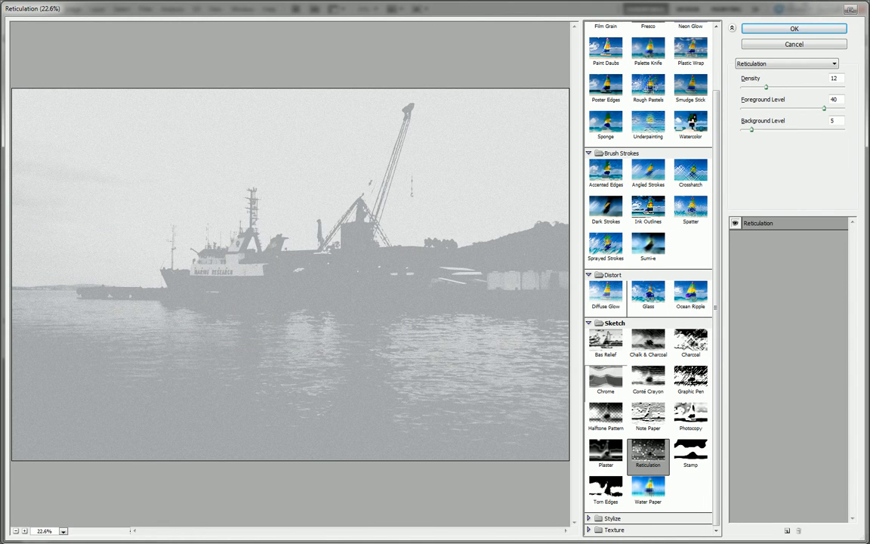
{"action": "left_click", "coordinate": [589, 518]}
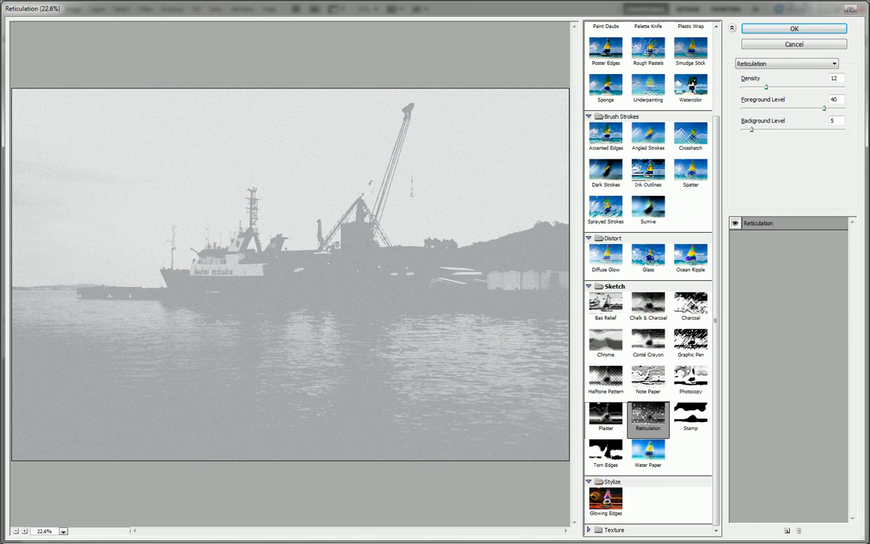
{"action": "left_click", "coordinate": [606, 498]}
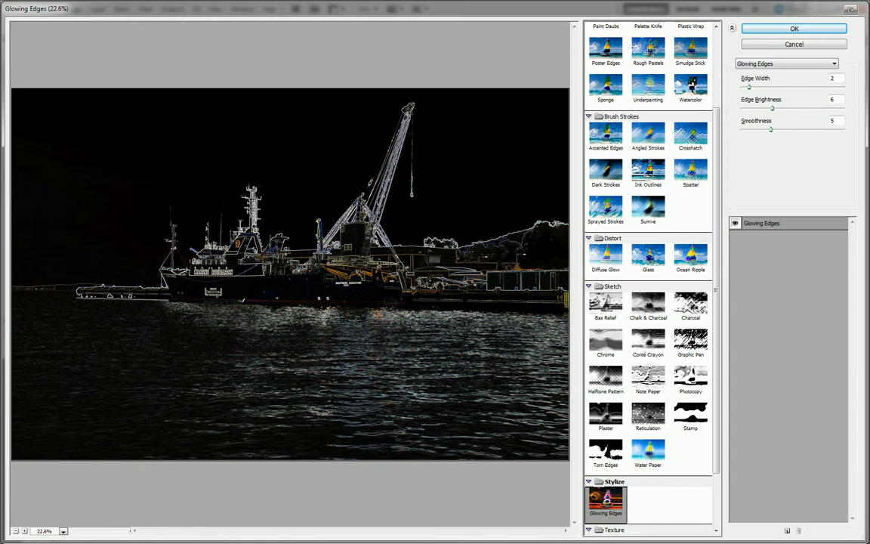
{"action": "scroll", "coordinate": [648, 272], "scroll_direction": "down", "scroll_amount": 3}
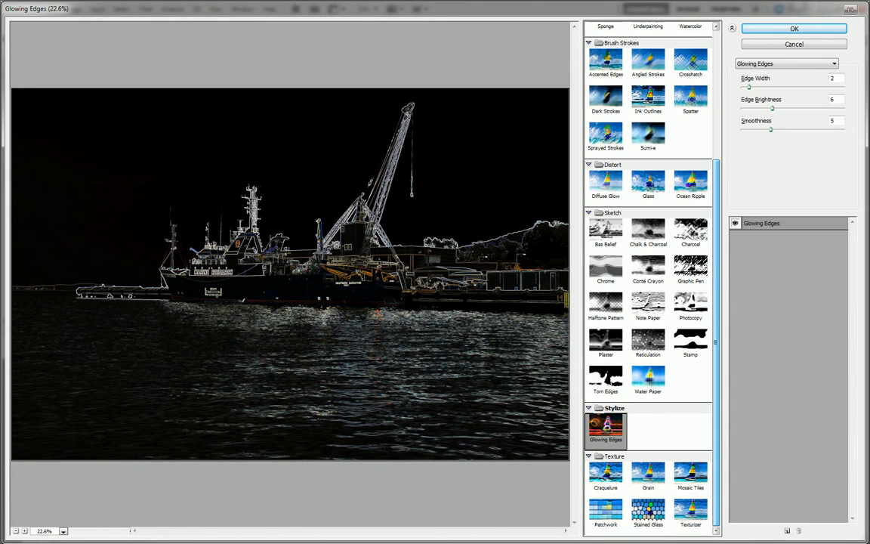
{"action": "left_click", "coordinate": [648, 510]}
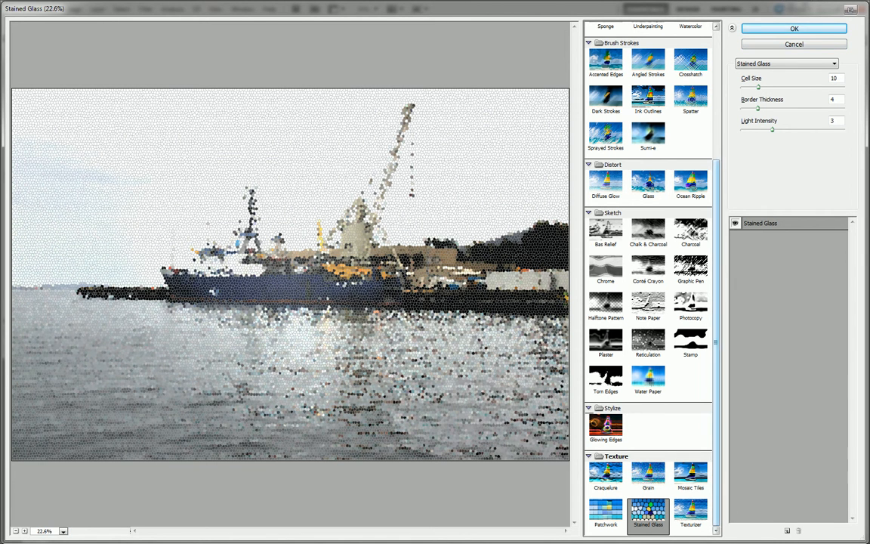
Apply the Artistic Poster Edges filter to the photo with edge thickness 2, edge intensity 1 and posterization 2
{"action": "scroll", "coordinate": [648, 280], "scroll_direction": "up", "scroll_amount": 5}
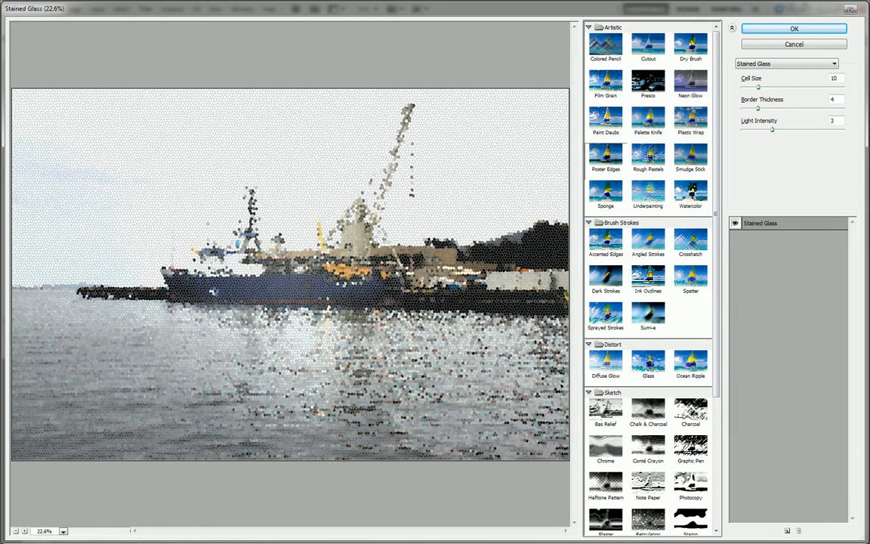
{"action": "left_click", "coordinate": [605, 158]}
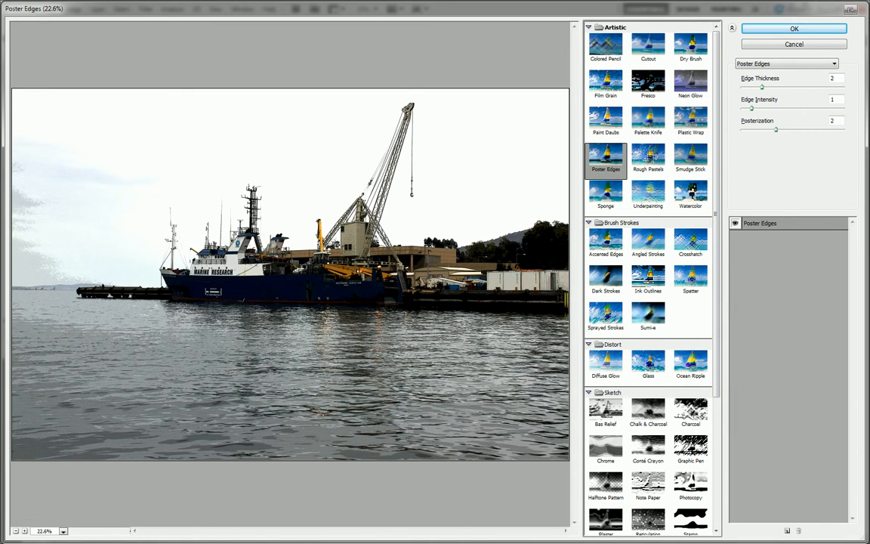
{"action": "key", "text": "Return"}
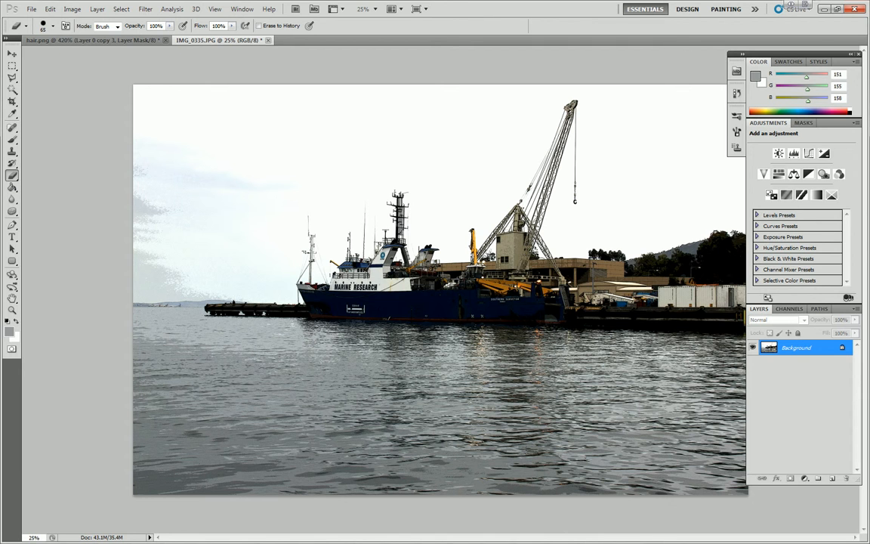
Show the edit history and place it as a floating panel beside the toolbox
{"action": "left_click", "coordinate": [241, 9]}
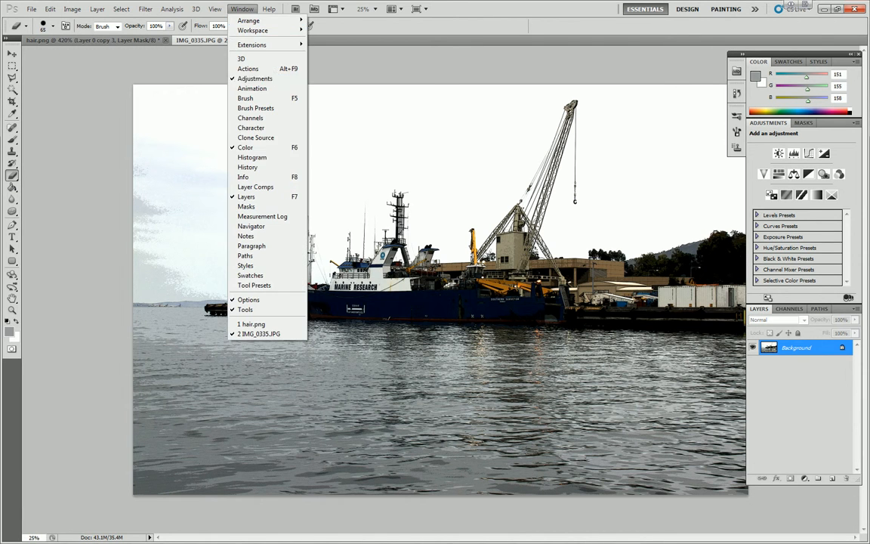
{"action": "left_click", "coordinate": [247, 167]}
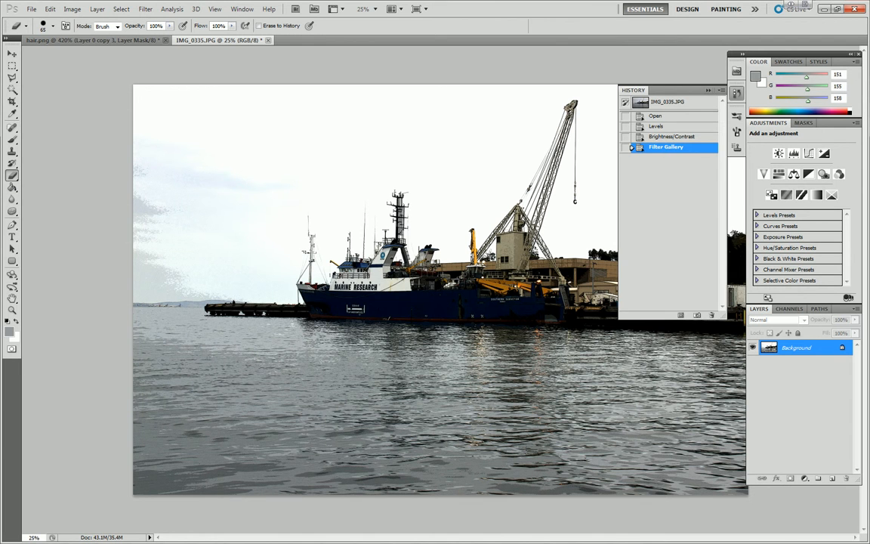
{"action": "left_click_drag", "start_coordinate": [633, 90], "coordinate": [34, 130]}
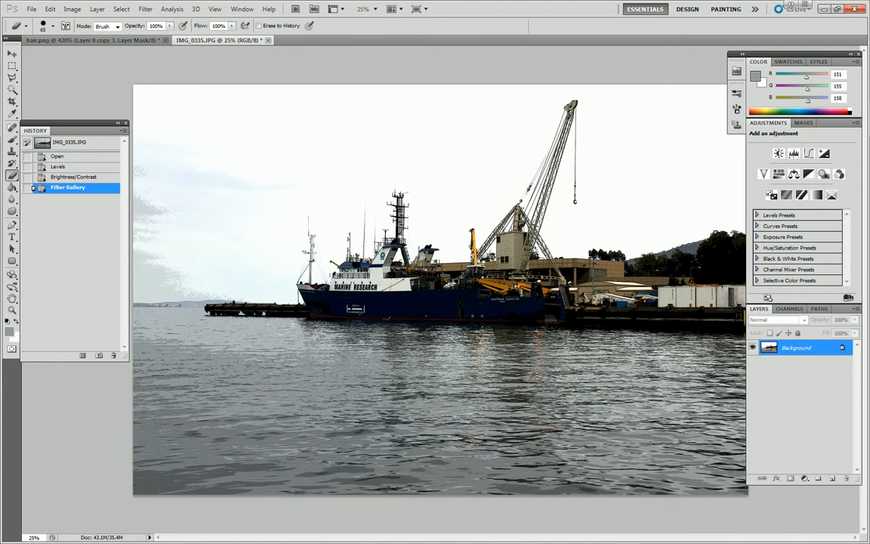
Compare the original snapshot with the edited history states, and revert the photo to its Brightness/Contrast state
{"action": "left_click", "coordinate": [33, 143]}
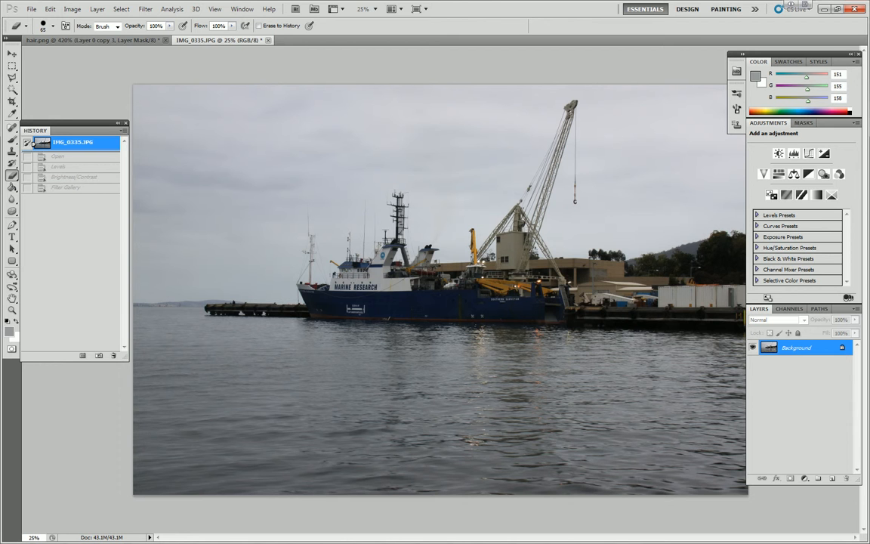
{"action": "left_click", "coordinate": [33, 188]}
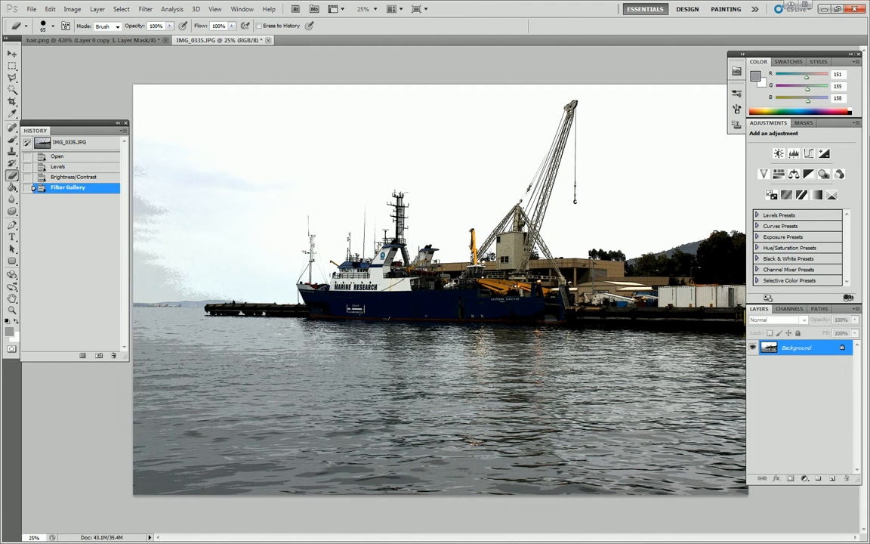
{"action": "left_click", "coordinate": [33, 177]}
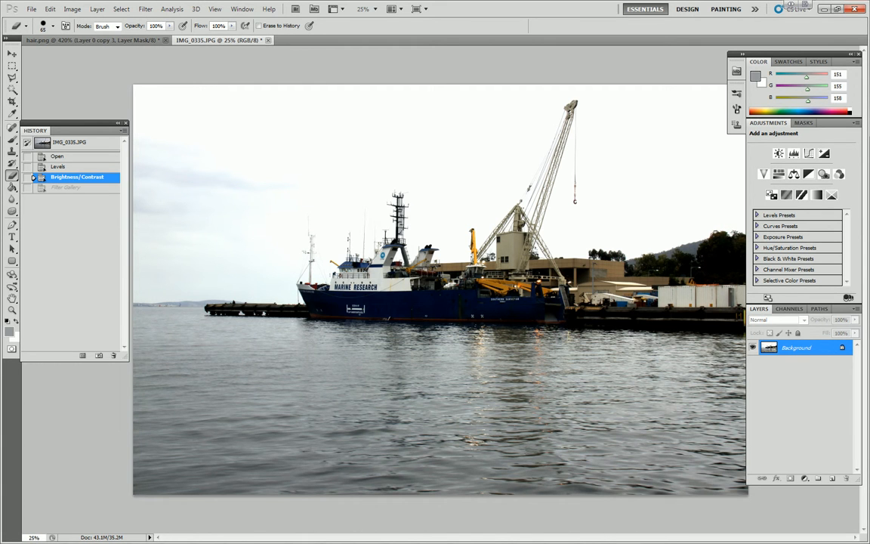
{"action": "left_click", "coordinate": [32, 143]}
{"action": "left_click", "coordinate": [33, 177]}
Start a Photo Filter adjustment on the photo and preview the Cyan and Warming Filter (81) presets
{"action": "left_click", "coordinate": [73, 9]}
{"action": "mouse_move", "coordinate": [114, 35]}
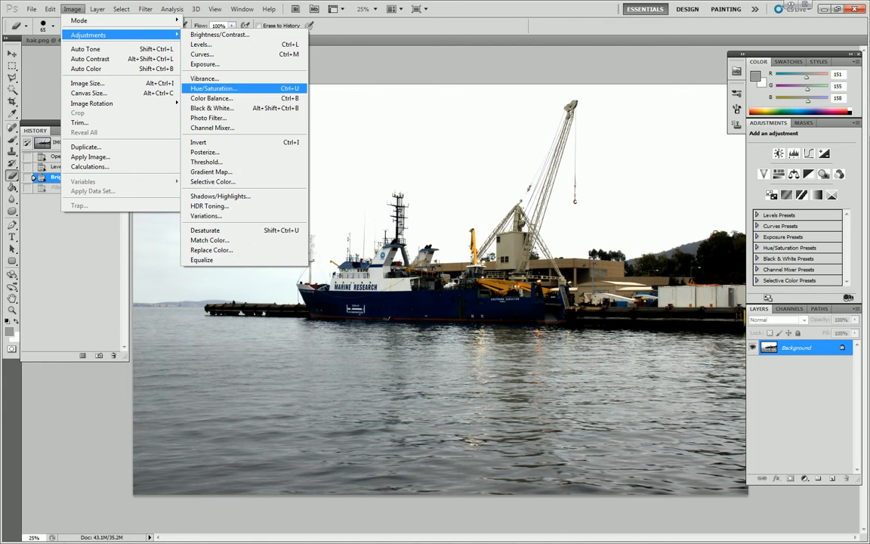
{"action": "left_click", "coordinate": [207, 118]}
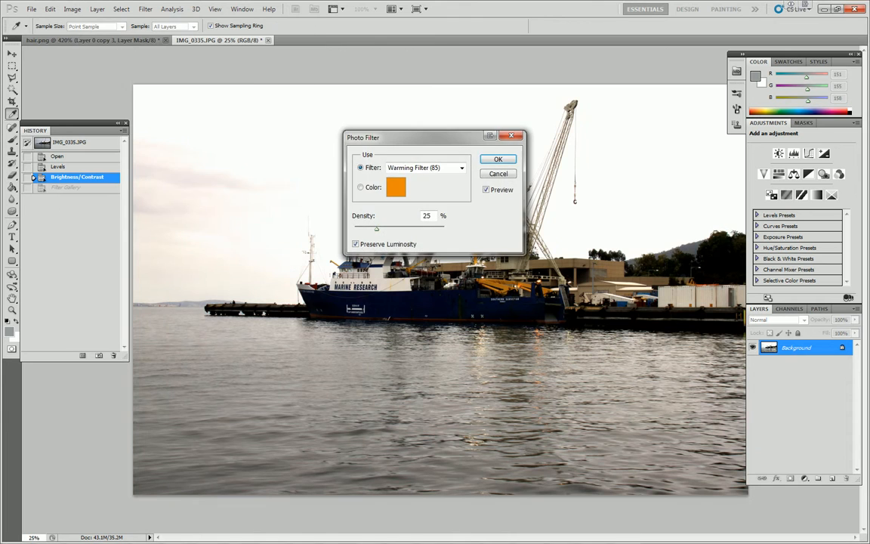
{"action": "left_click_drag", "start_coordinate": [392, 128], "coordinate": [710, 20]}
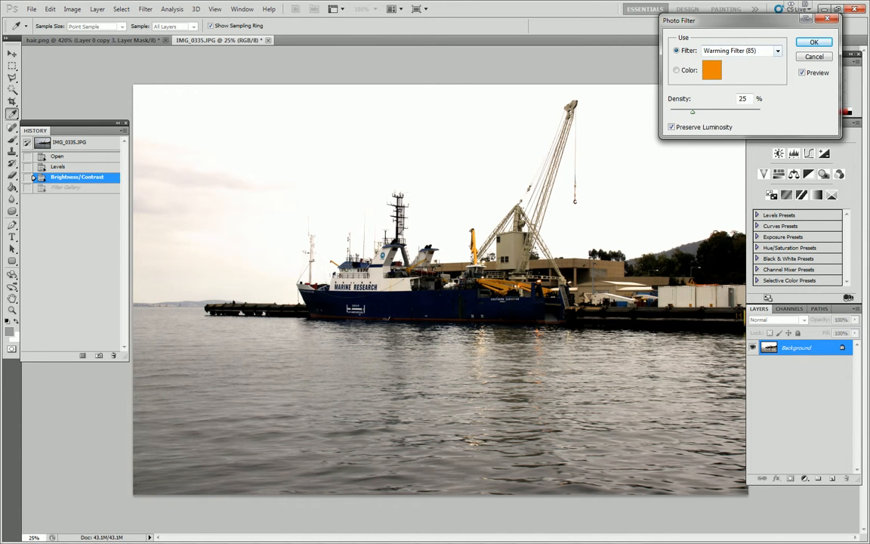
{"action": "left_click", "coordinate": [777, 50]}
{"action": "left_click", "coordinate": [736, 163]}
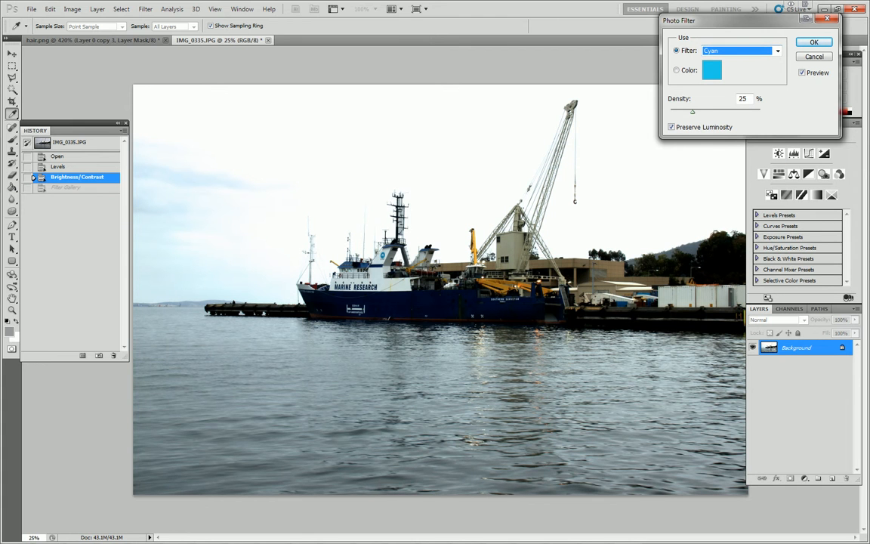
{"action": "left_click", "coordinate": [777, 50]}
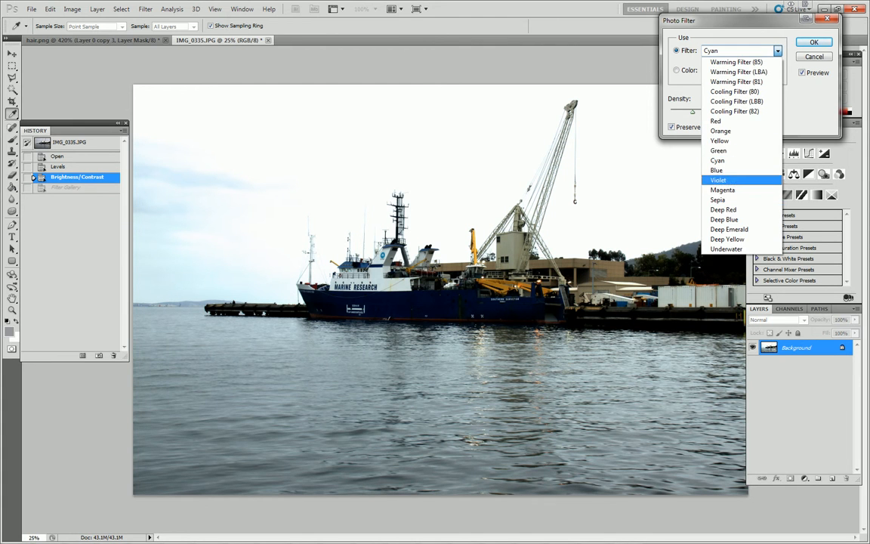
{"action": "left_click", "coordinate": [736, 82]}
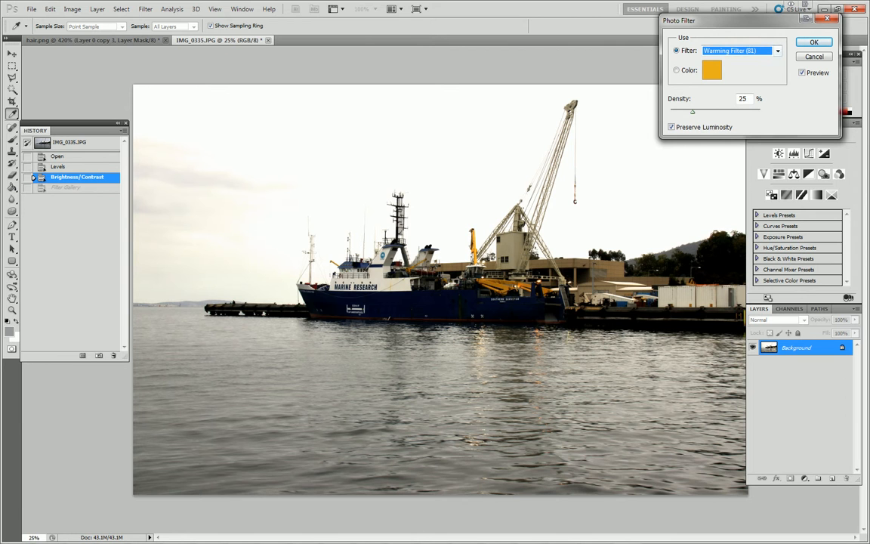
Preview the Cooling Filter (82) and Red presets of the Photo Filter on the photo
{"action": "left_click", "coordinate": [736, 50]}
{"action": "left_click", "coordinate": [729, 99]}
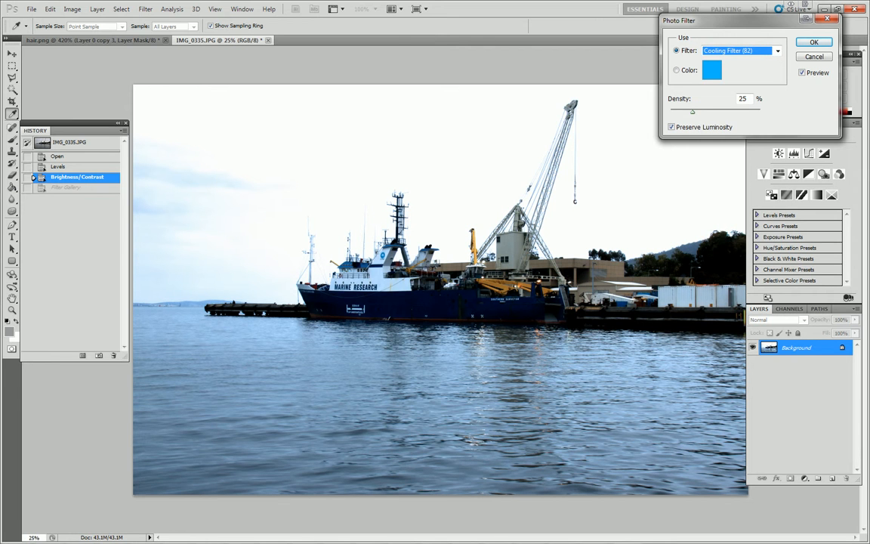
{"action": "left_click", "coordinate": [736, 50]}
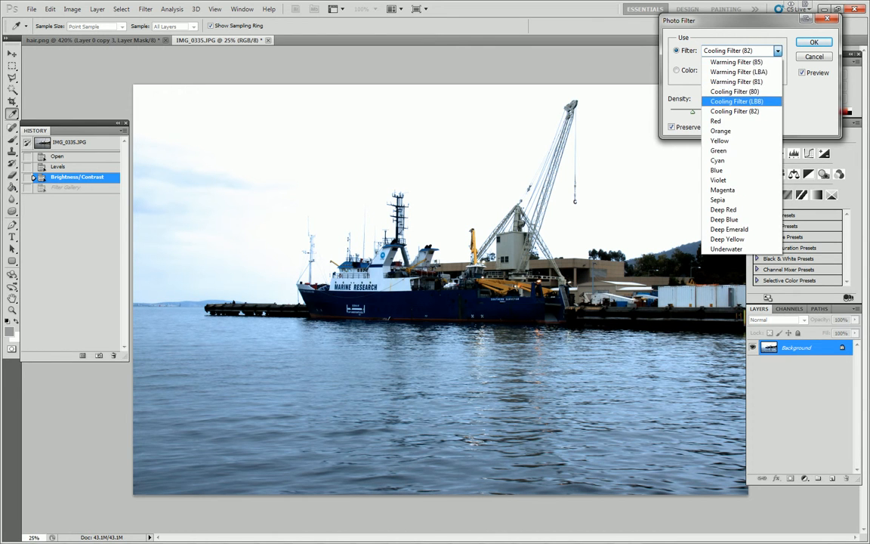
{"action": "left_click", "coordinate": [729, 90]}
{"action": "key", "text": "Up"}
{"action": "key", "text": "Down"}
{"action": "key", "text": "Down"}
{"action": "key", "text": "Down"}
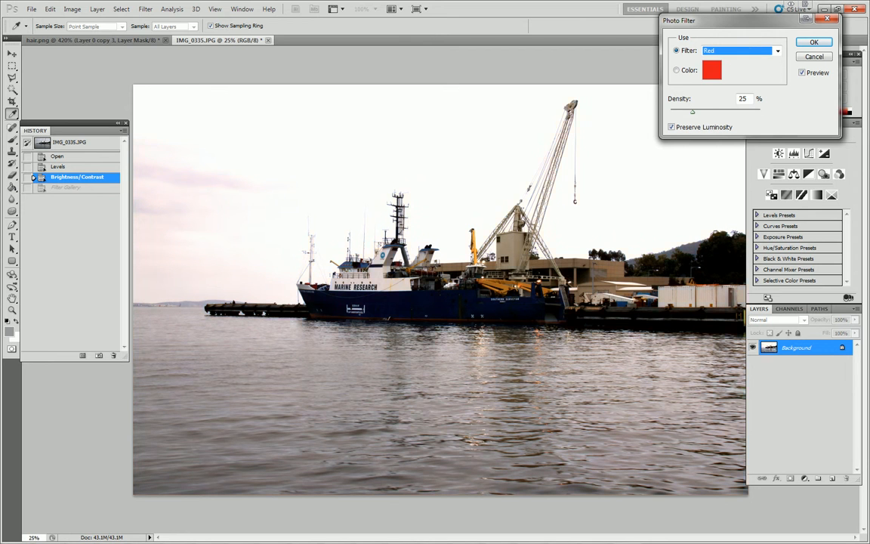
Preview the Photo Filter colour presets from Orange through Deep Emerald, and cancel the adjustment
{"action": "key", "text": "Down"}
{"action": "key", "text": "Down"}
{"action": "key", "text": "Down"}
{"action": "key", "text": "Down"}
{"action": "key", "text": "Down"}
{"action": "key", "text": "Down"}
{"action": "key", "text": "Down"}
{"action": "key", "text": "Down"}
{"action": "key", "text": "Down"}
{"action": "key", "text": "Down"}
{"action": "key", "text": "Down"}
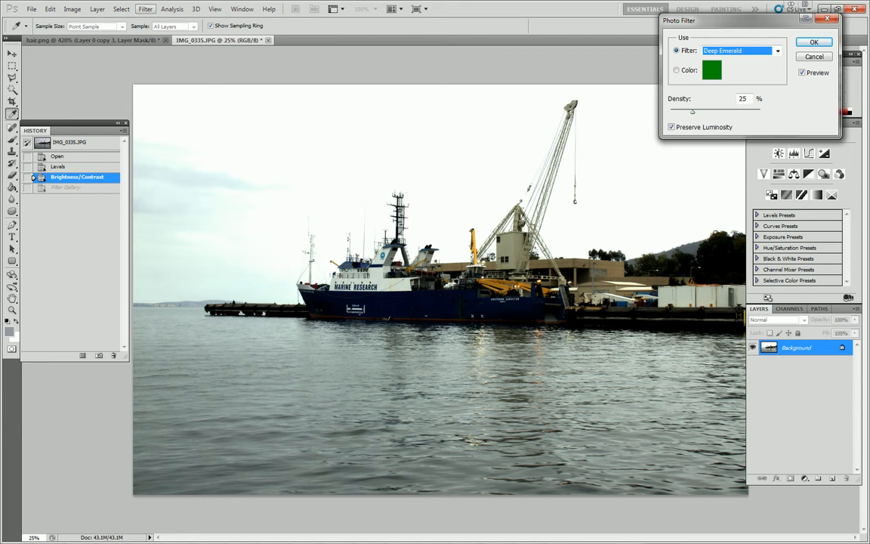
{"action": "key", "text": "Escape"}
Compare the Filter Gallery result with the Brightness/Contrast state once more, ending on the Brightness/Contrast state
{"action": "key", "text": "b"}
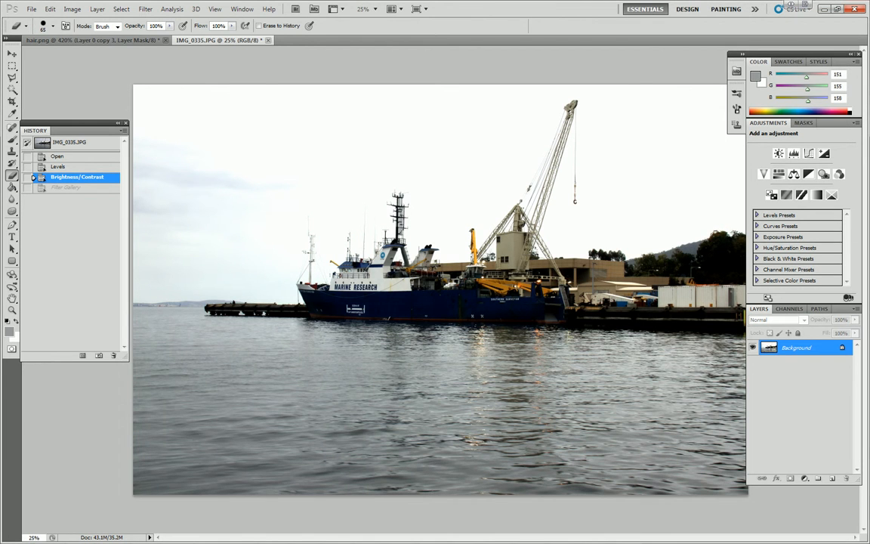
{"action": "key", "text": "ctrl+z"}
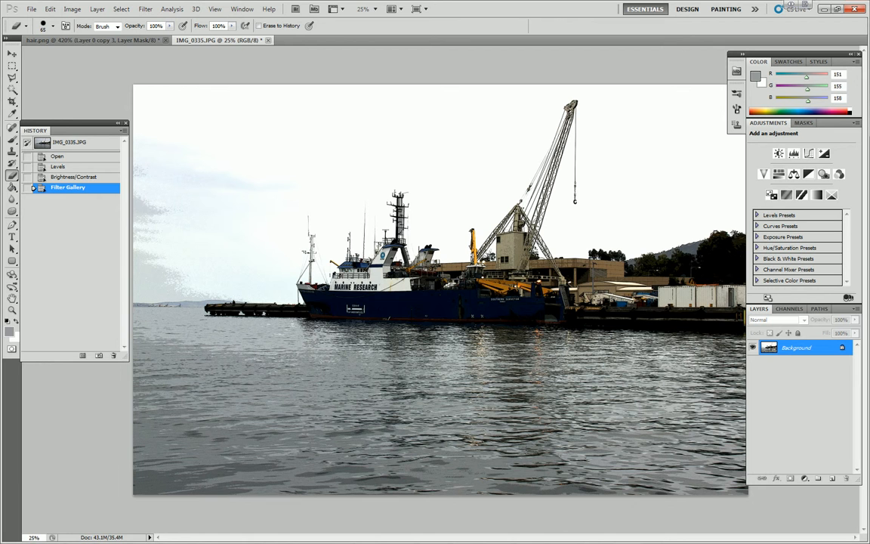
{"action": "key", "text": "ctrl+z"}
Save the corrected photo to the Desktop as IMG_0335.jpg in JPEG format, quality 12 (Maximum), Baseline ("Standard")
{"action": "key", "text": "alt"}
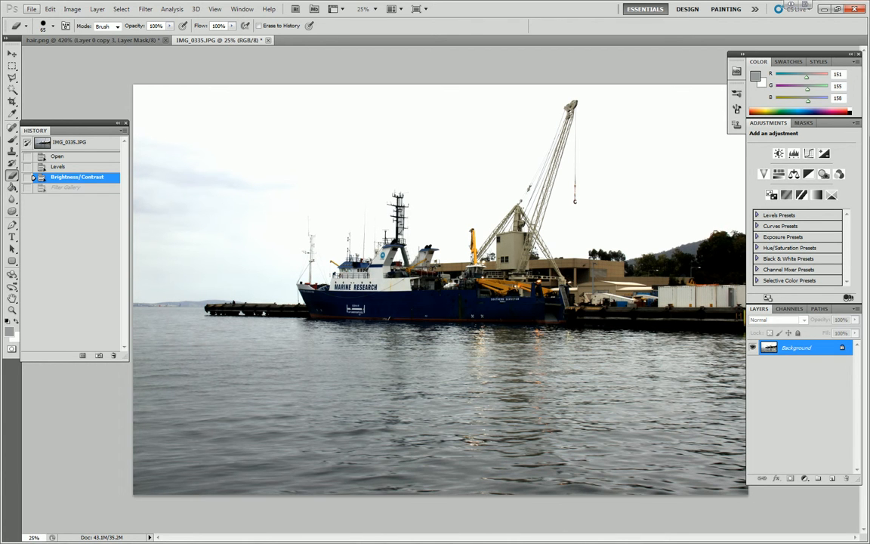
{"action": "left_click", "coordinate": [31, 9]}
{"action": "left_click", "coordinate": [45, 167]}
{"action": "left_click", "coordinate": [312, 154]}
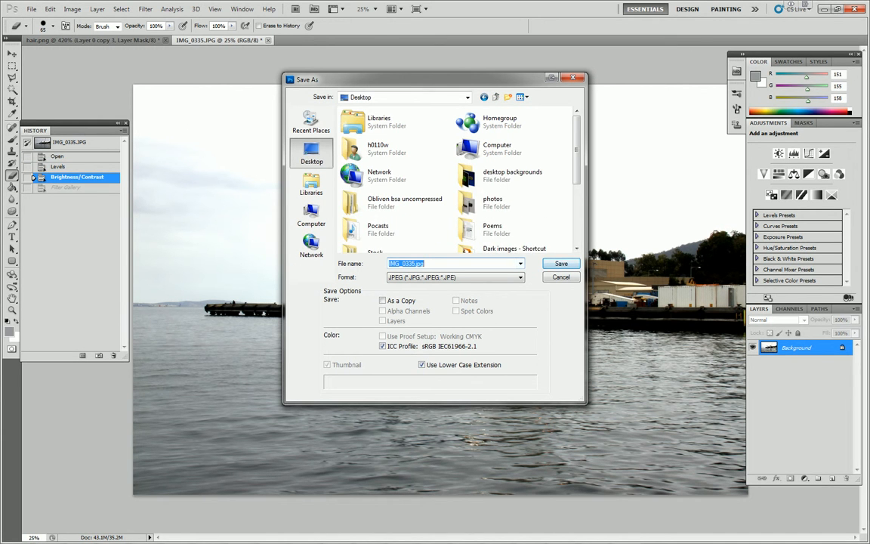
{"action": "key", "text": "Return"}
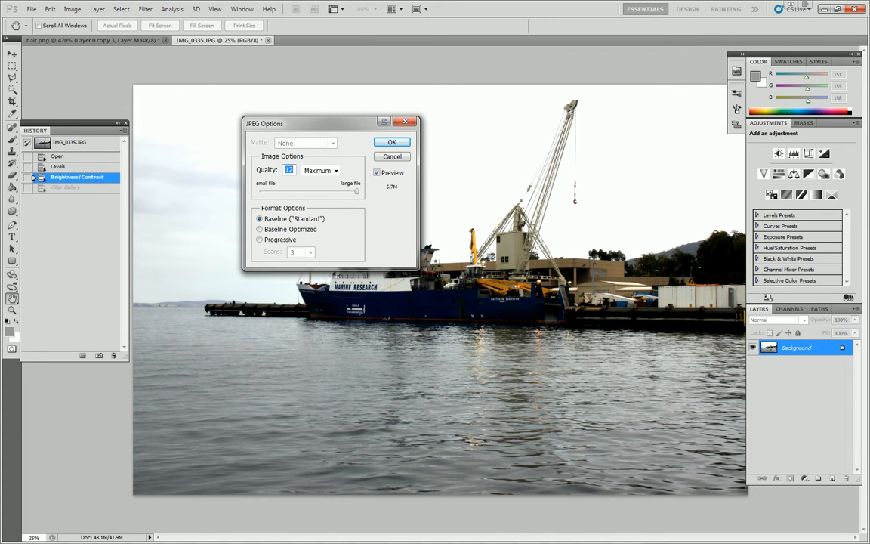
{"action": "key", "text": "Return"}
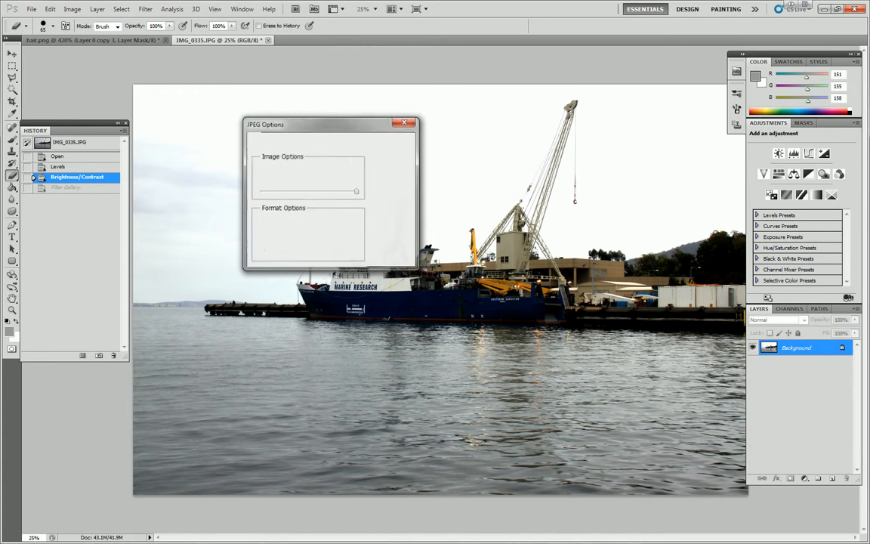